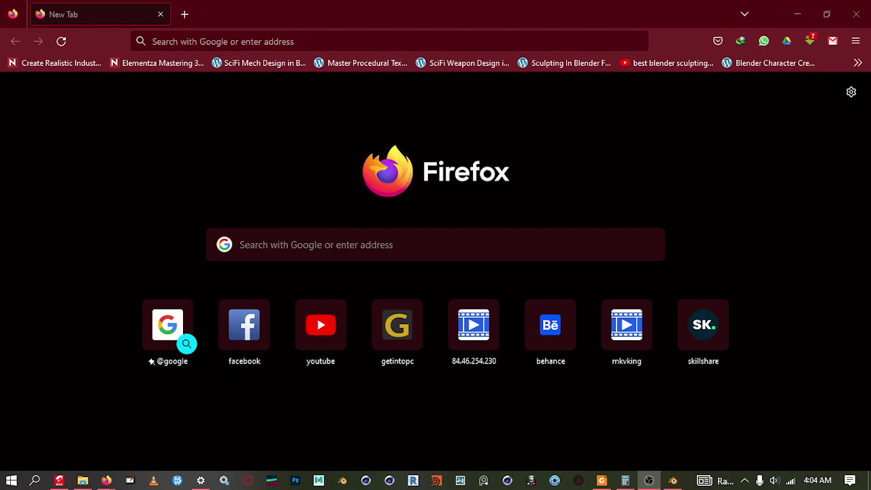
Step: Go to blender.org in Firefox and open the Download Blender page from the homepage
left_click(340, 245)
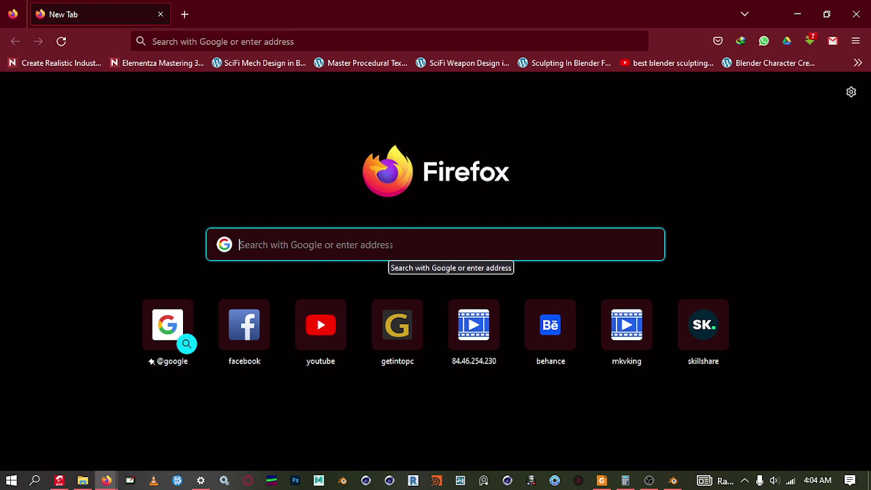
type("blender")
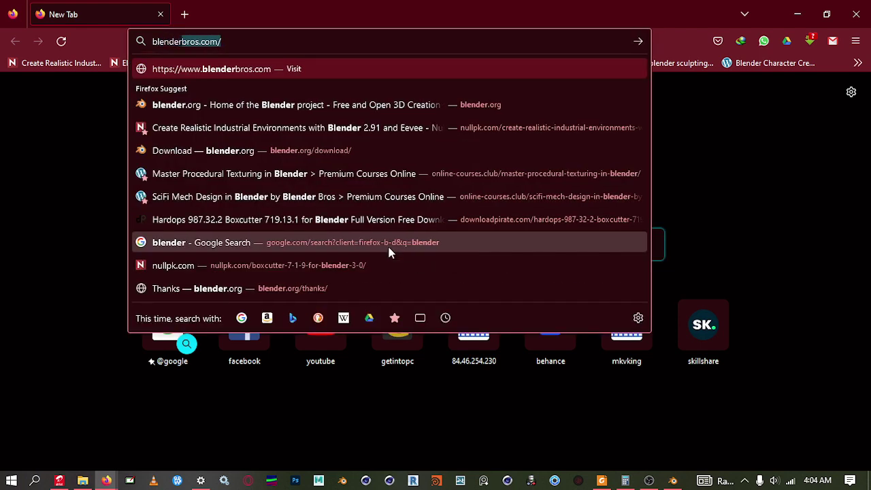
type("r.")
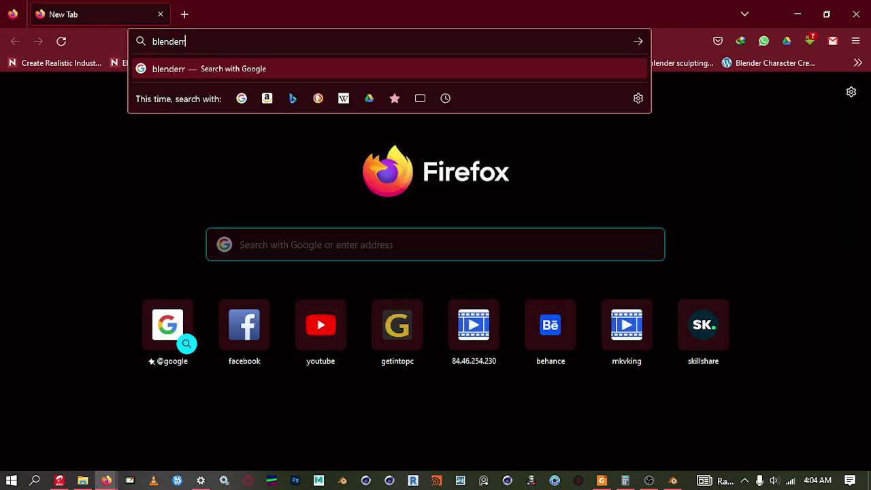
key("BackSpace")
key("BackSpace")
type(".o")
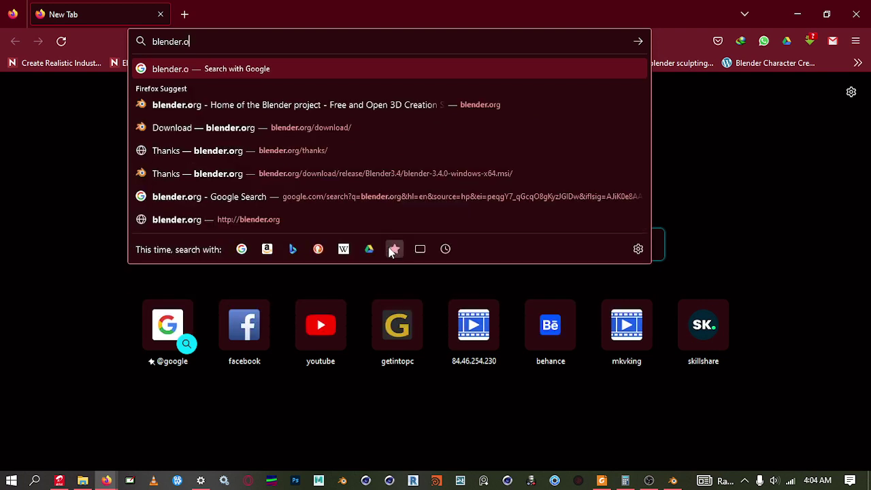
type("rg")
key("Return")
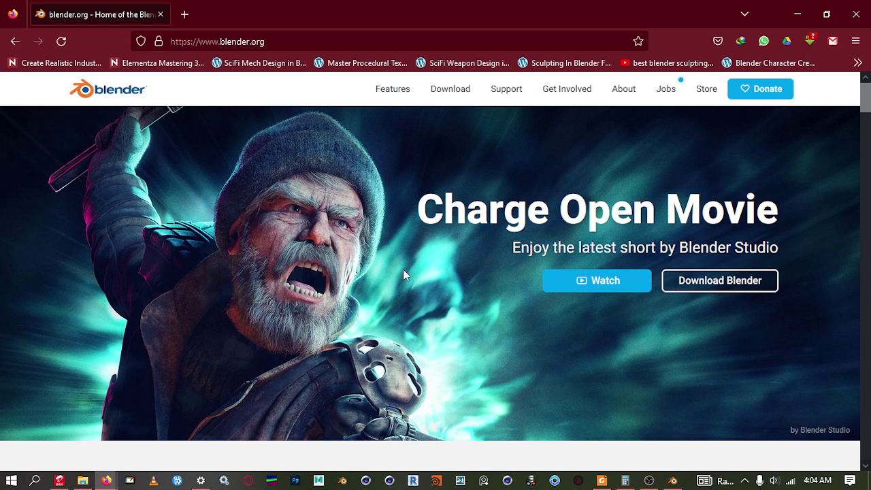
scroll(364, 223, "down", 1)
scroll(442, 228, "up", 1)
left_click(709, 288)
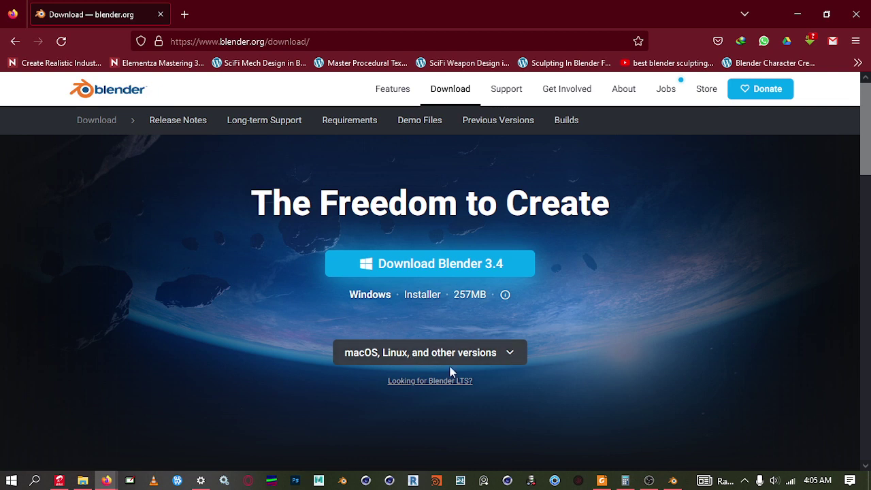
Step: Download the Blender 3.4 Windows installer from the download page
left_click(460, 271)
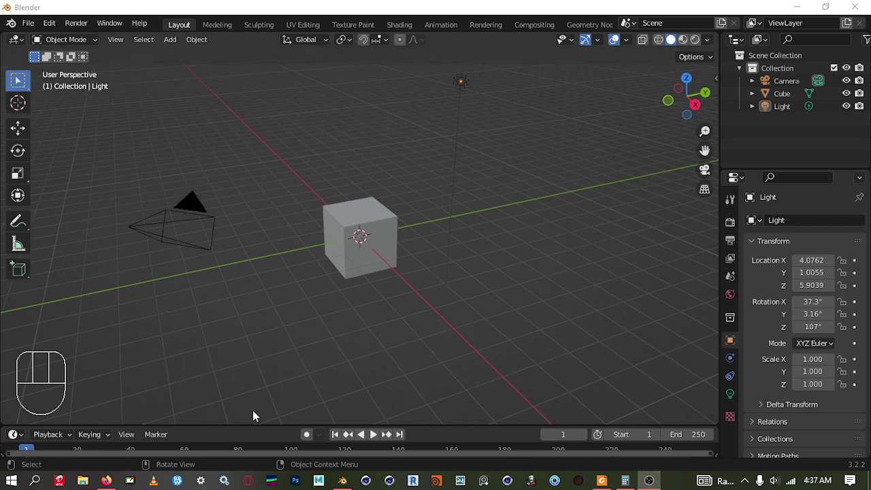
Step: Merge the timeline into the 3D viewport with Join Areas on the border
left_click_drag(256, 428, 271, 368)
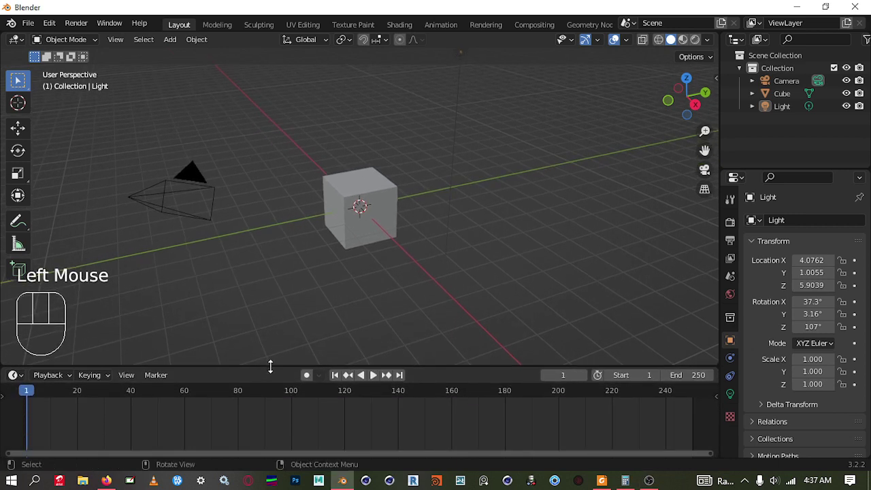
right_click(270, 368)
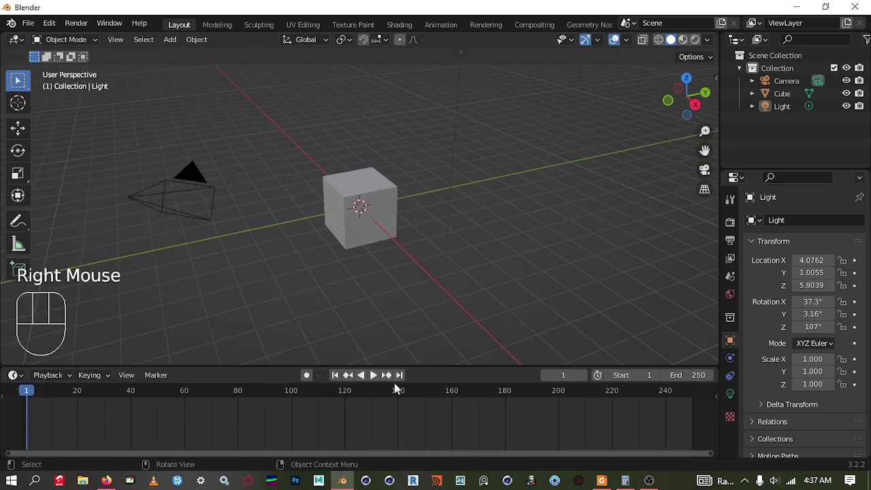
right_click(459, 368)
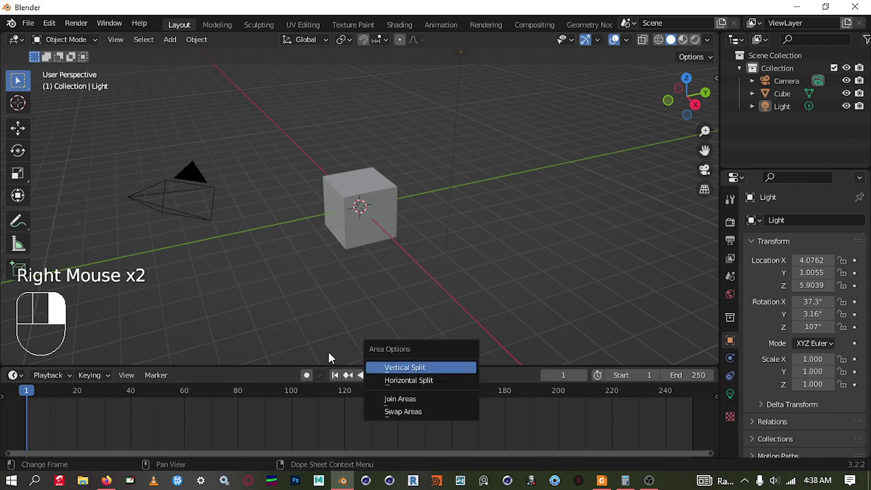
right_click(431, 367)
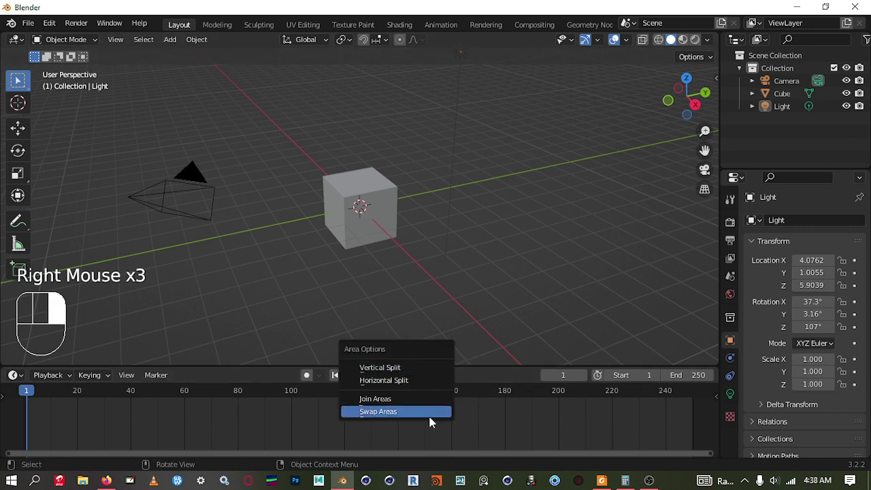
left_click(421, 396)
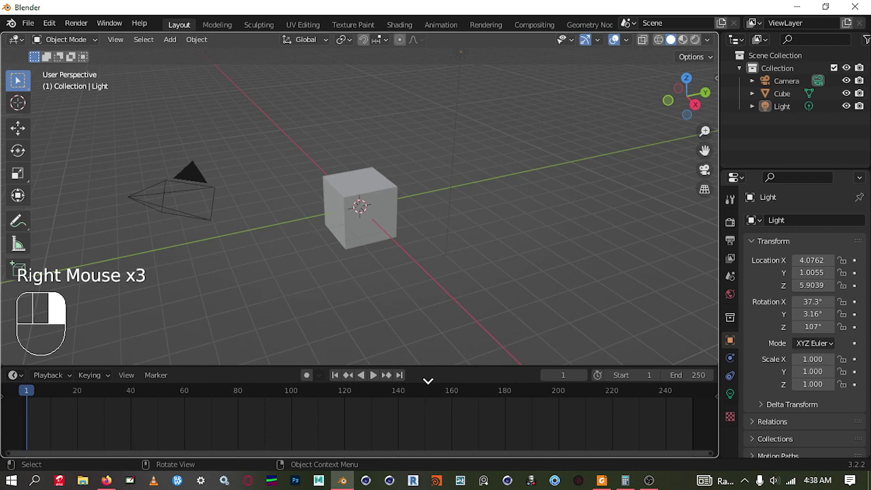
left_click(428, 381)
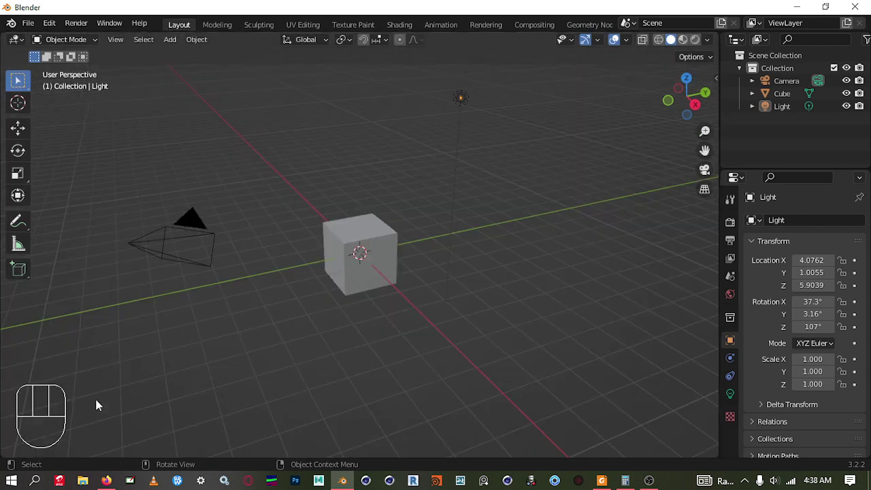
left_click(130, 347)
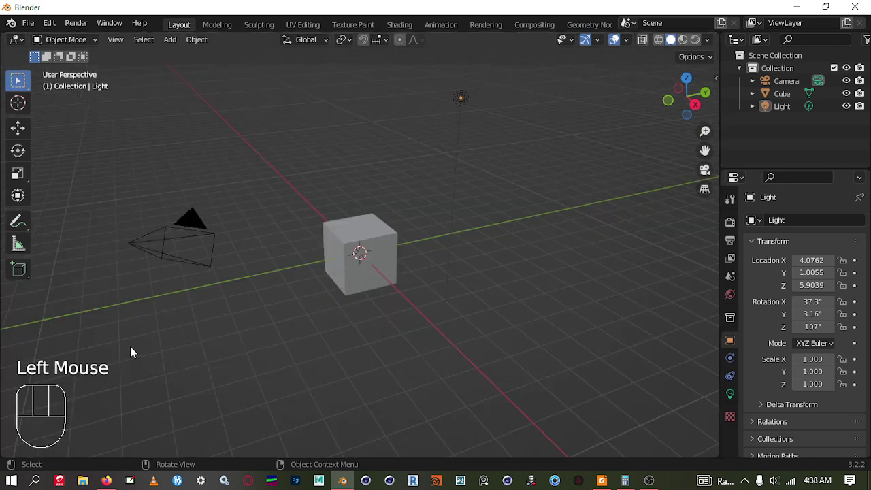
left_click(130, 346)
left_click(150, 313)
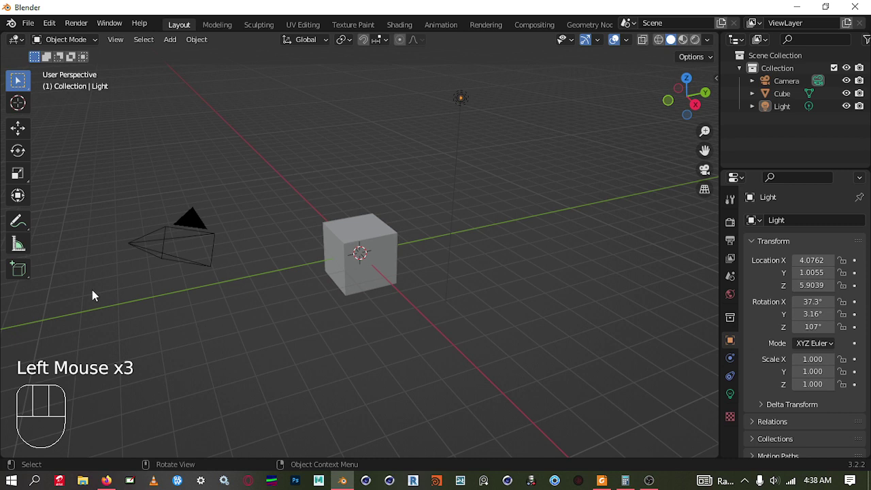
Step: In Preferences > Navigation, enable Orbit Around Selection and depth-aware navigation
left_click(49, 24)
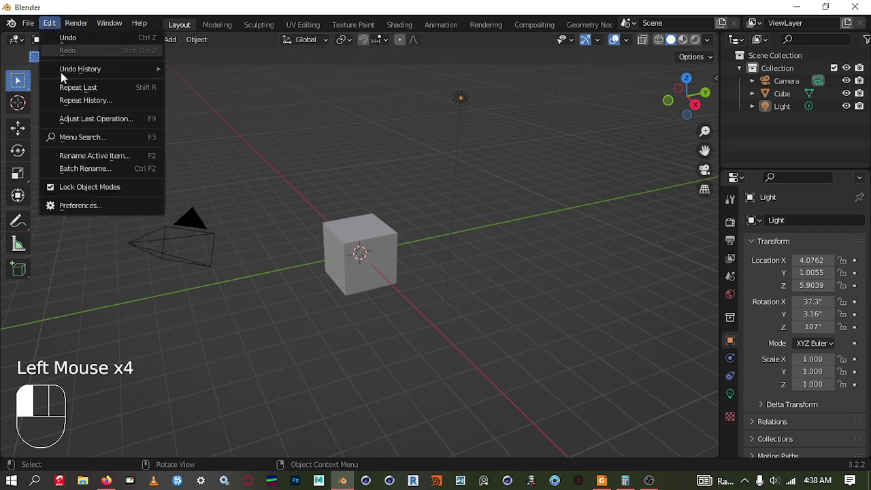
left_click(74, 205)
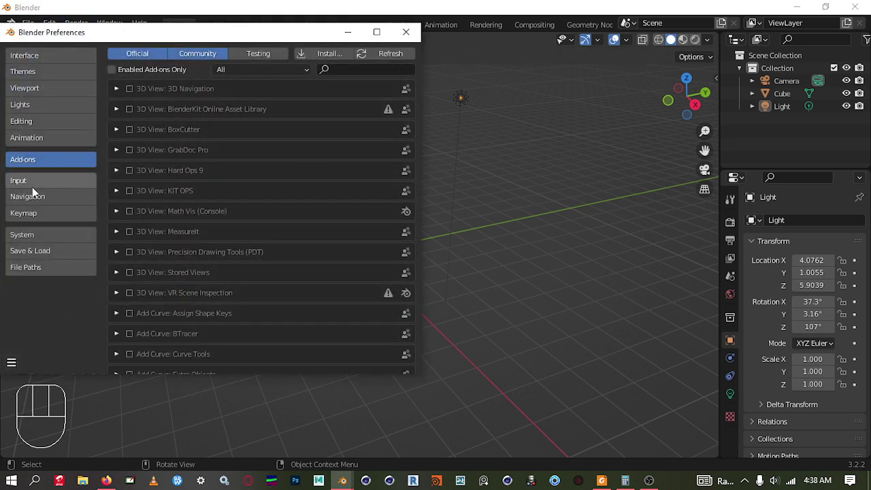
left_click(45, 194)
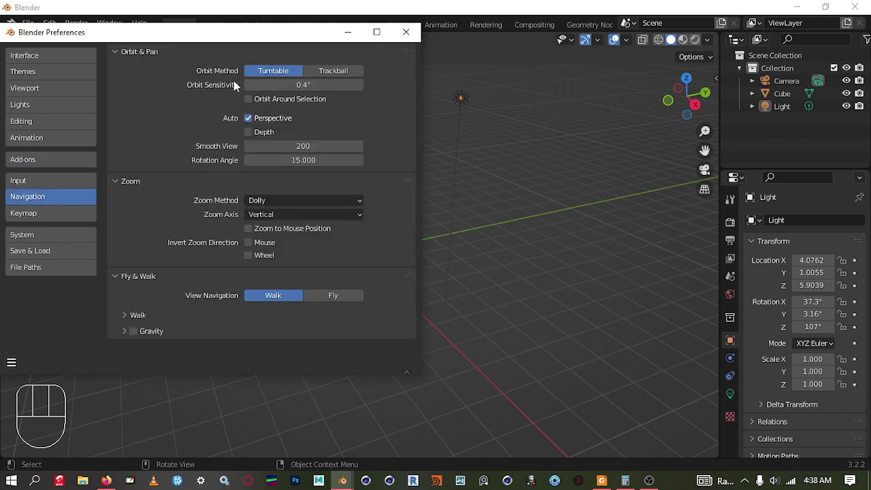
left_click(249, 102)
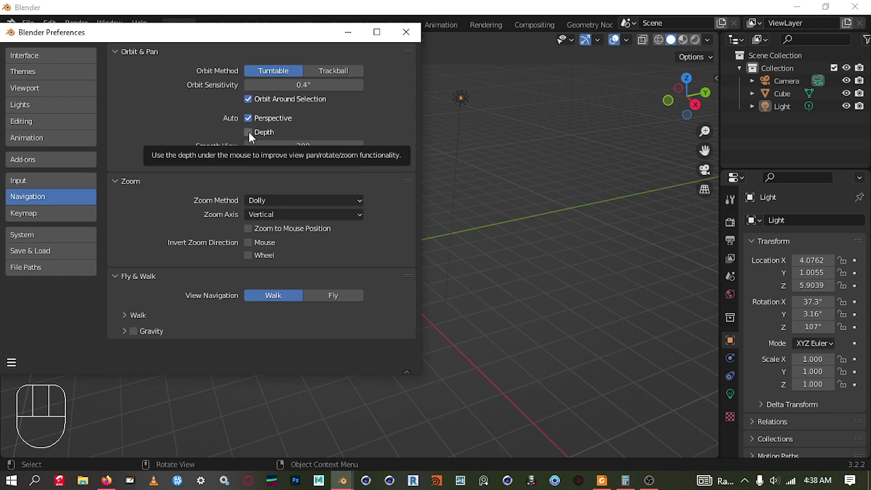
left_click(248, 131)
Step: Search the add-ons for 'loop' and enable Mesh: LoopTools
left_click(34, 162)
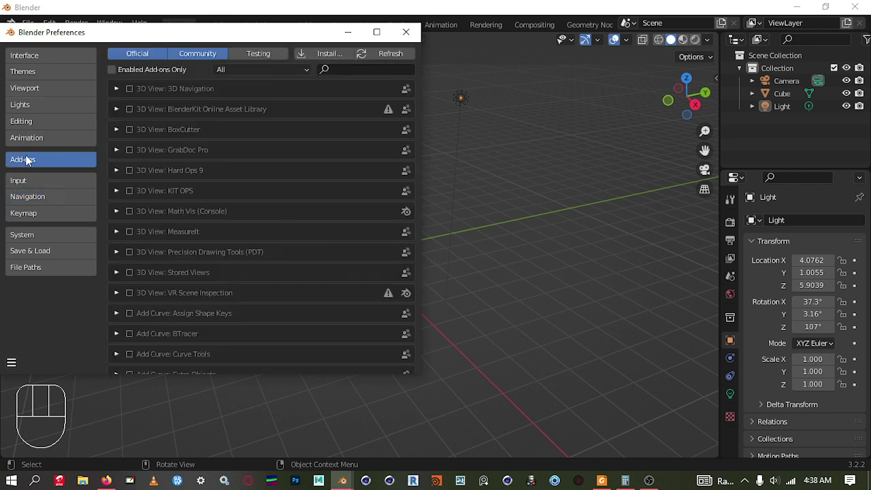
left_click(359, 71)
type("loop")
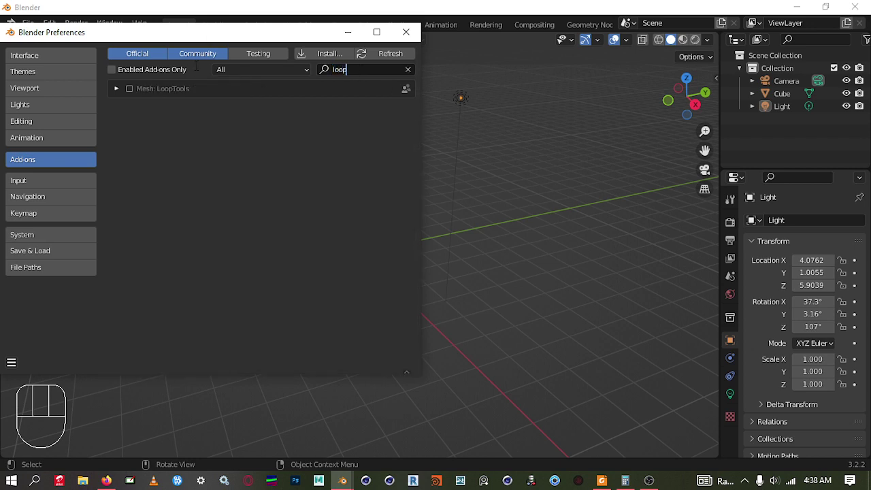
left_click(129, 88)
Step: Search the add-ons for 'machin', enable MACHIN3tools, and close Preferences
left_click(356, 69)
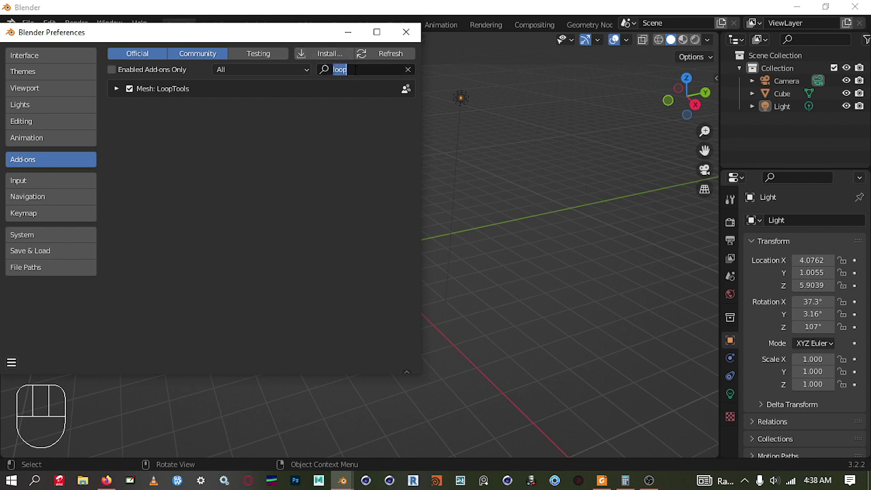
key("BackSpace")
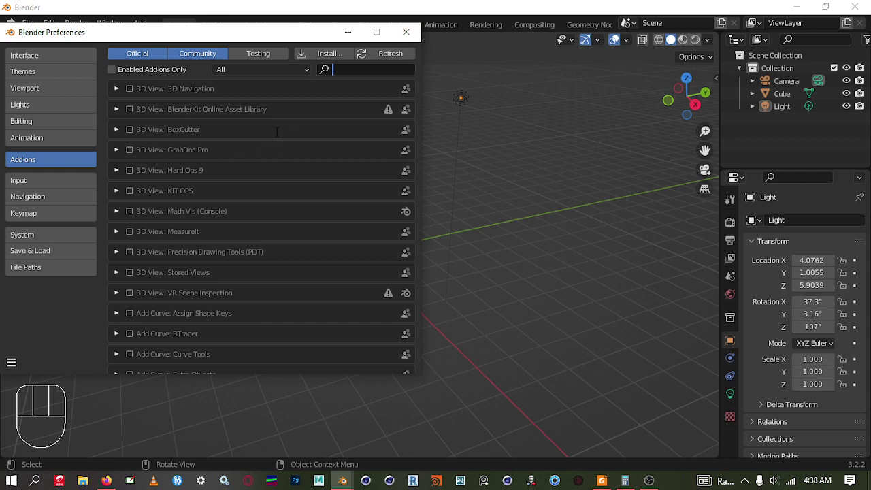
type("machine")
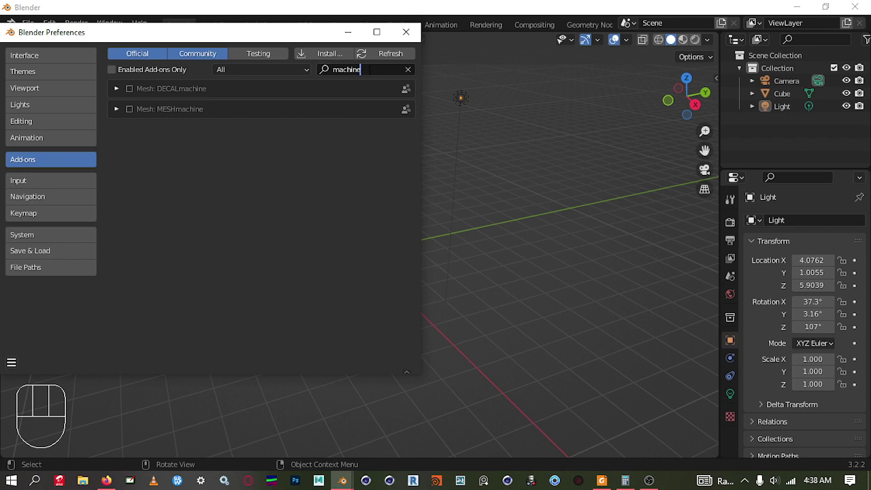
key("BackSpace")
key("BackSpace")
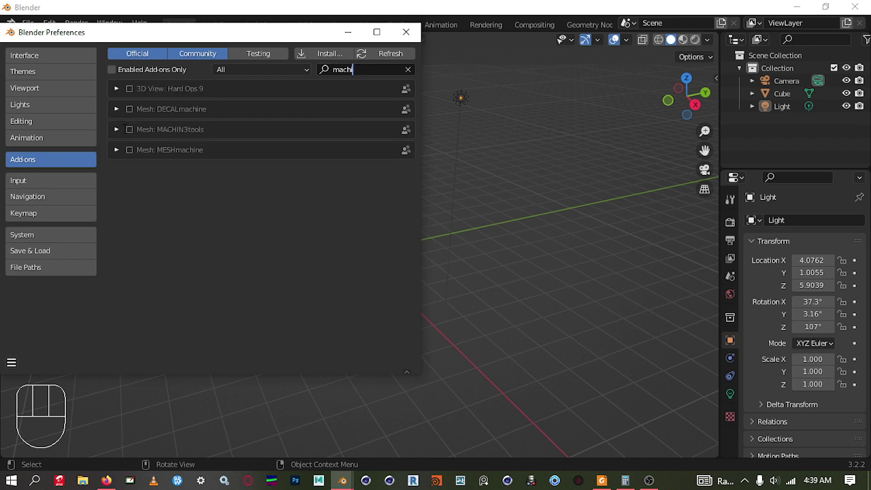
left_click(129, 130)
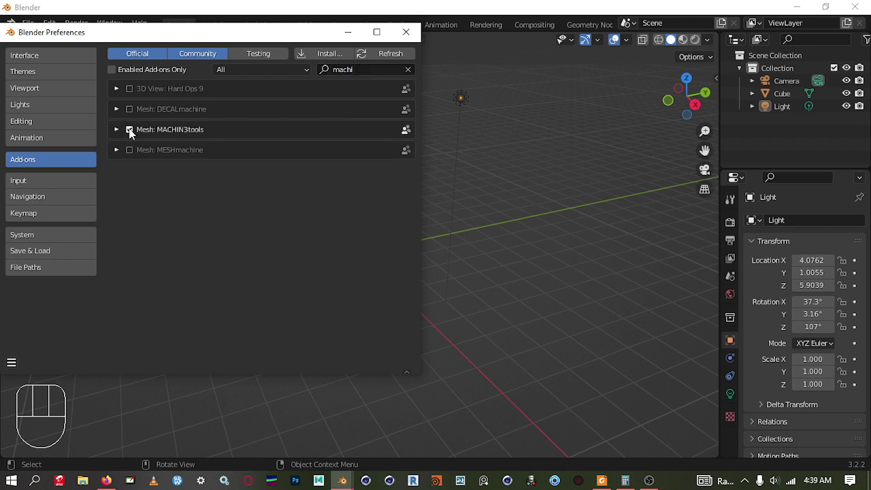
left_click(413, 34)
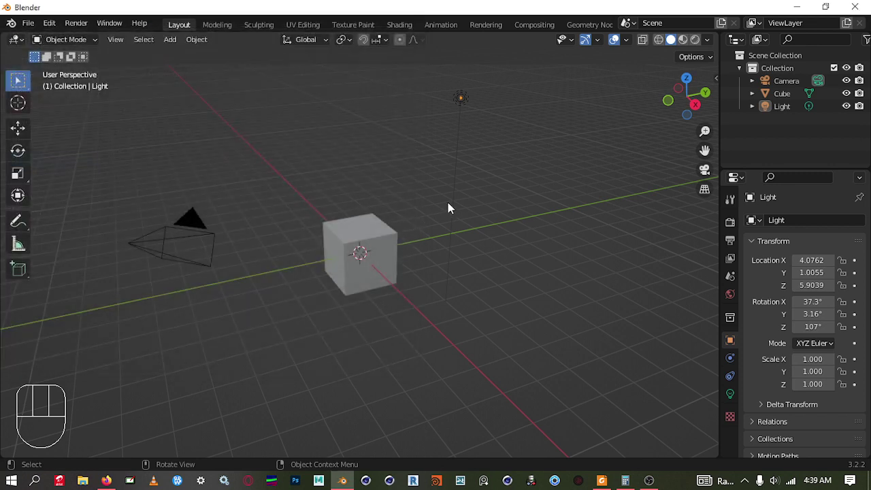
Step: Call up the Tab modes pie on the default cube, then dismiss it
key("Tab")
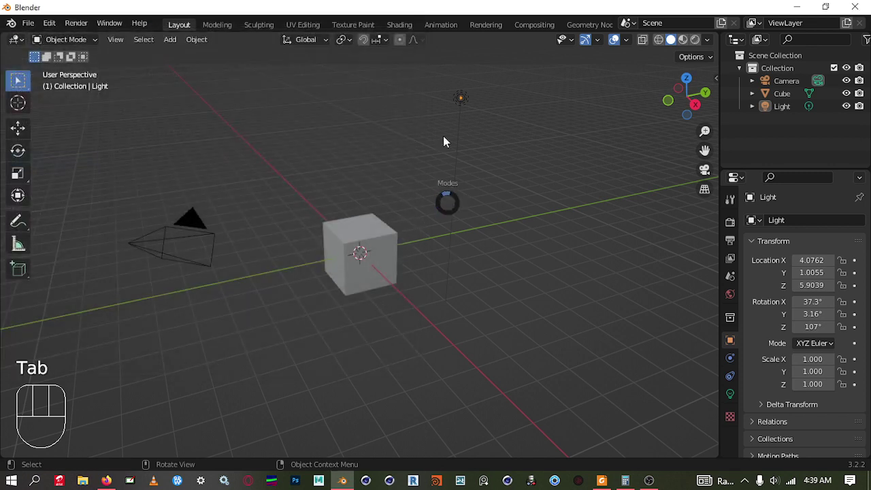
left_click(384, 234)
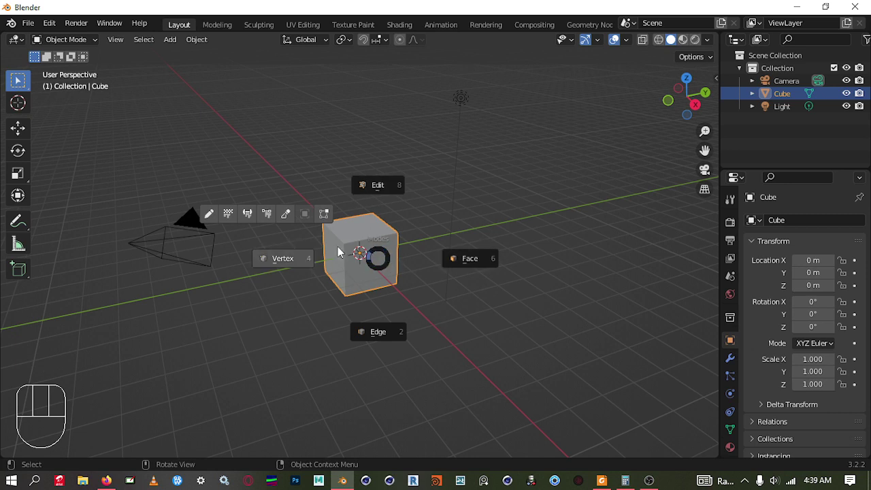
key("Escape")
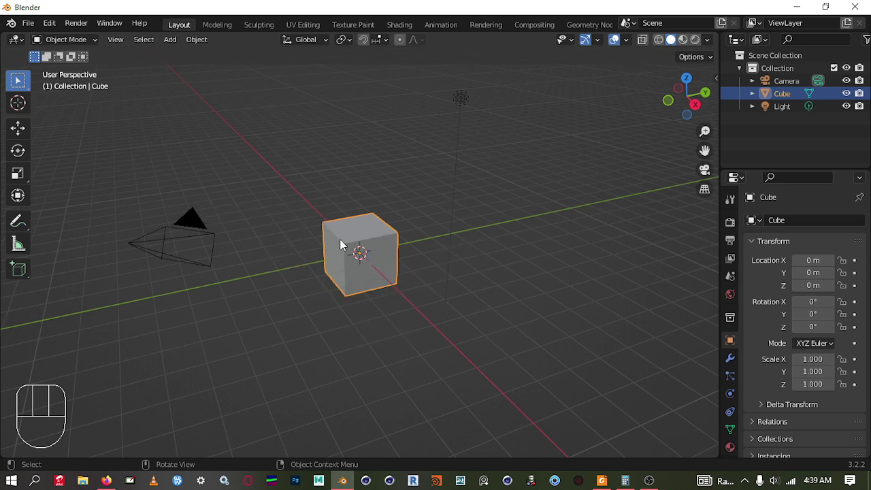
Step: Disable MACHIN3tools in Preferences > Add-ons and close the window
left_click(56, 26)
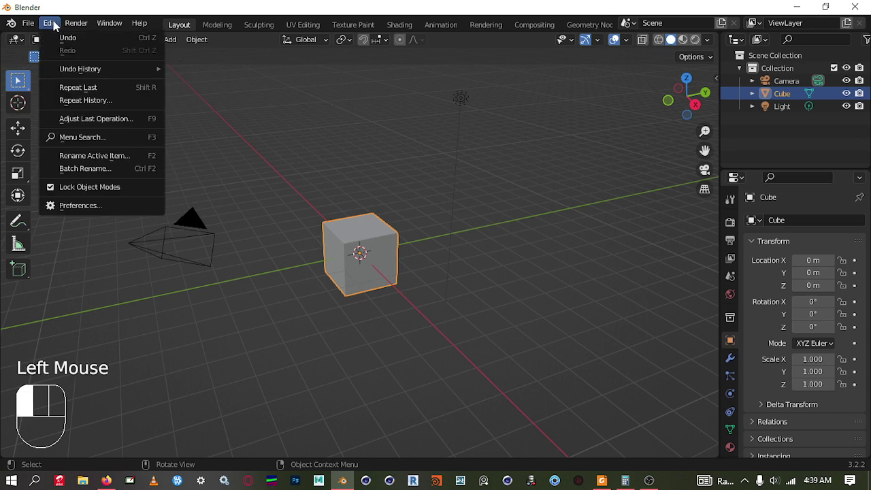
left_click(115, 207)
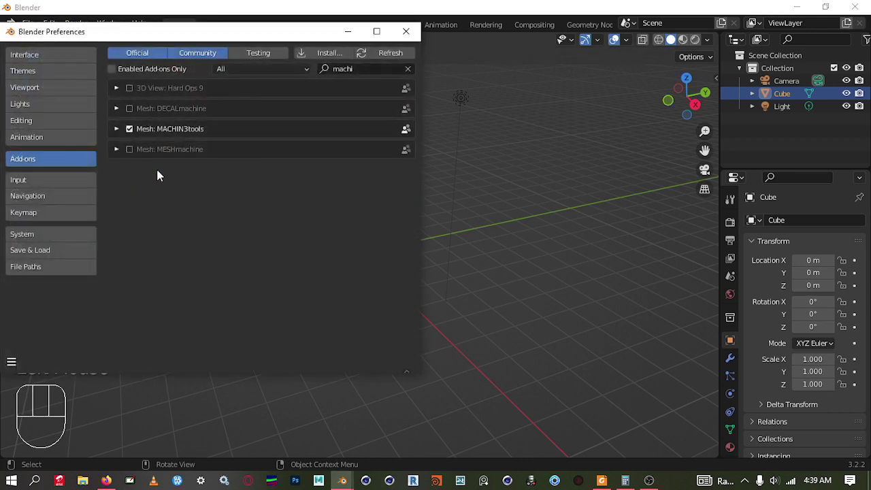
left_click(129, 128)
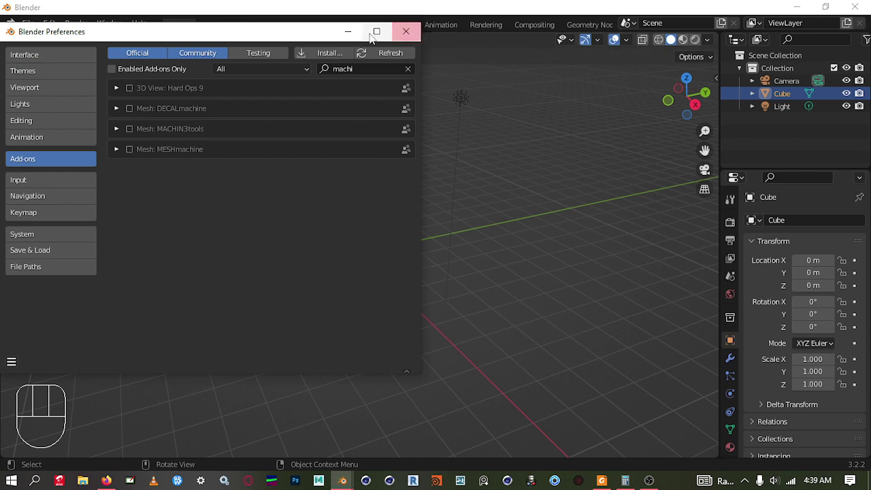
left_click(350, 292)
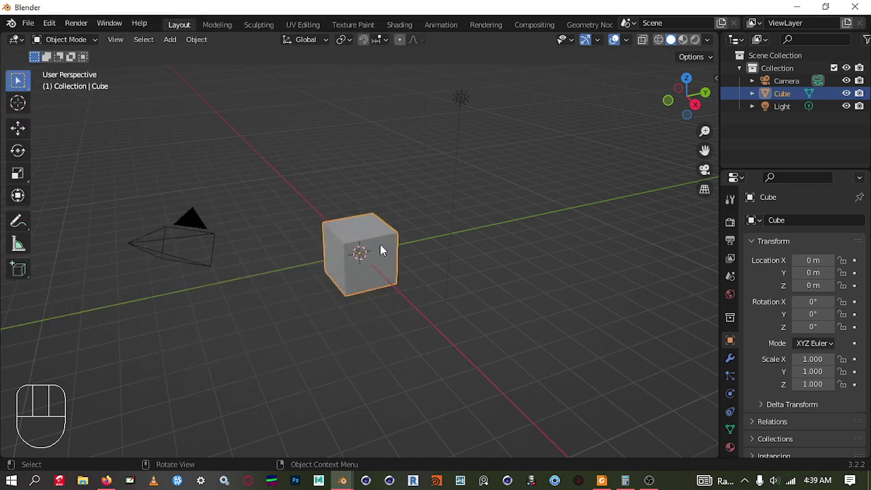
Step: Enter Edit Mode on the cube, deselect all, and select a vertex, then an edge
key("Tab")
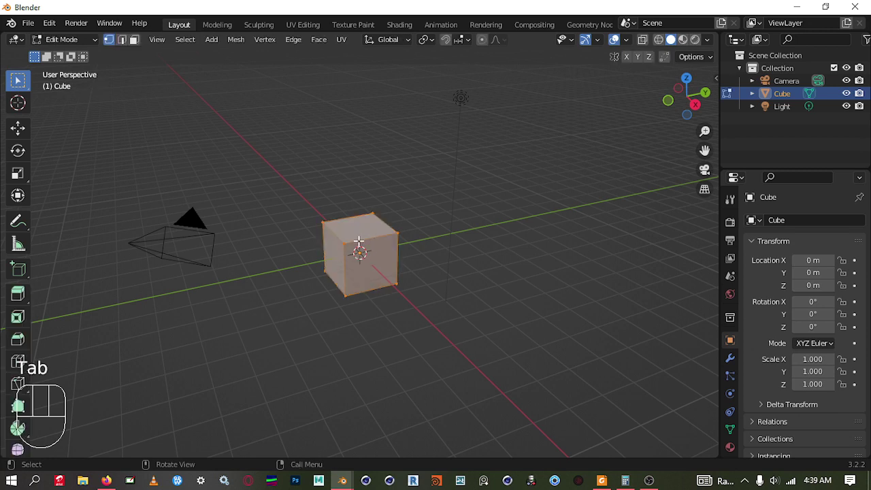
scroll(346, 265, "up", 5)
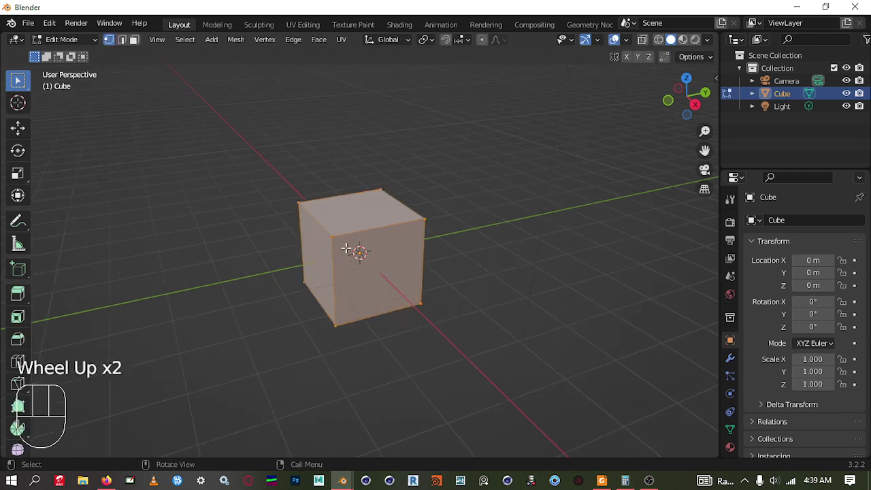
scroll(322, 225, "up", 2)
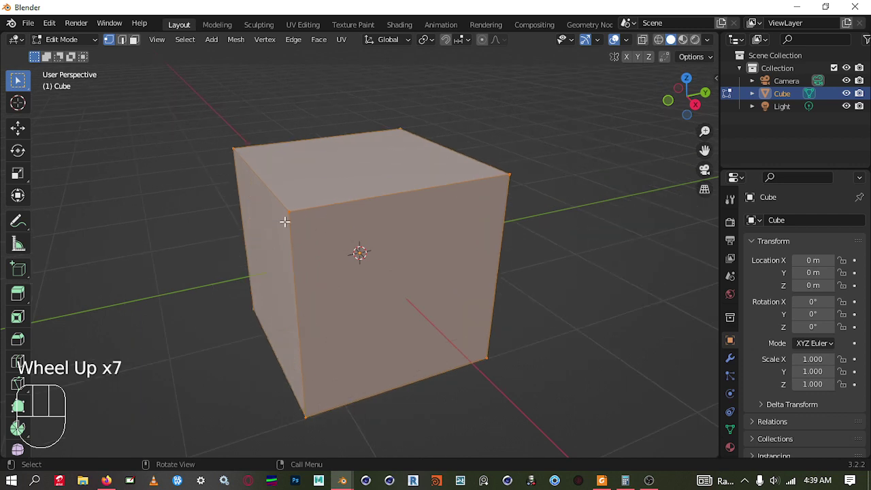
left_click(335, 207)
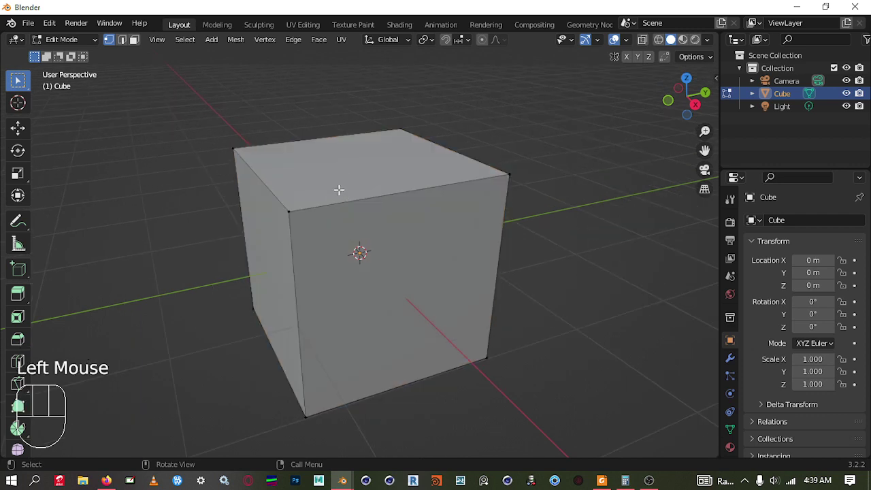
left_click(288, 211)
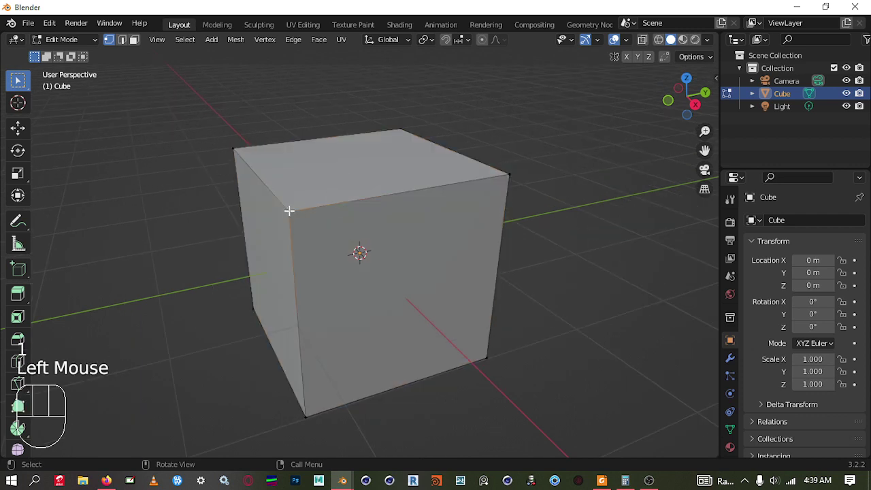
key("2")
left_click(326, 204)
Step: In face select mode, select and deselect the cube's top, front and left faces
key("3")
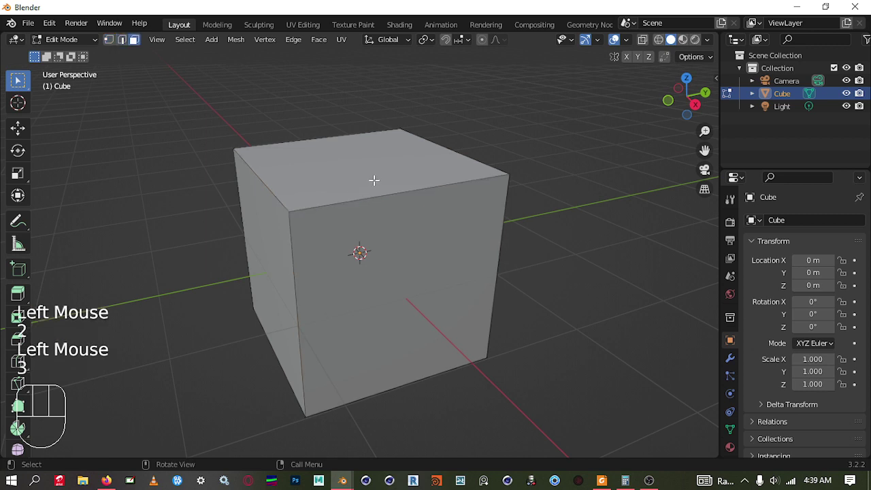
left_click(378, 183)
left_click(309, 249)
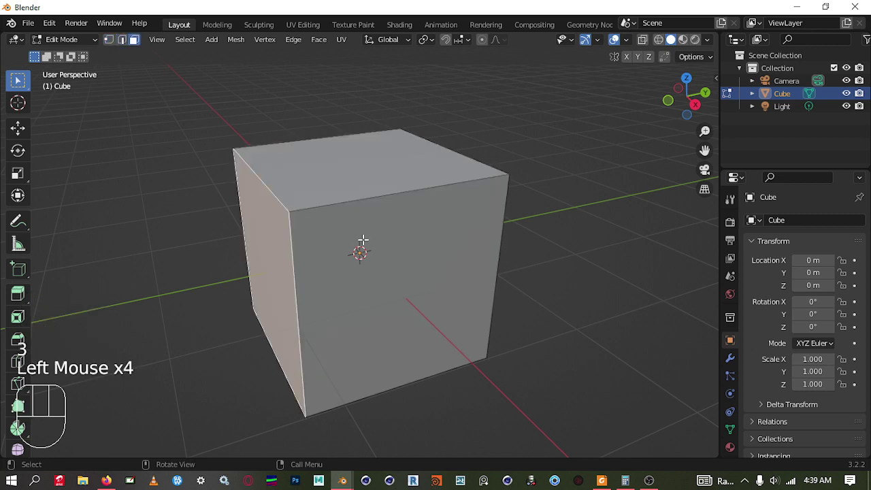
left_click(372, 230)
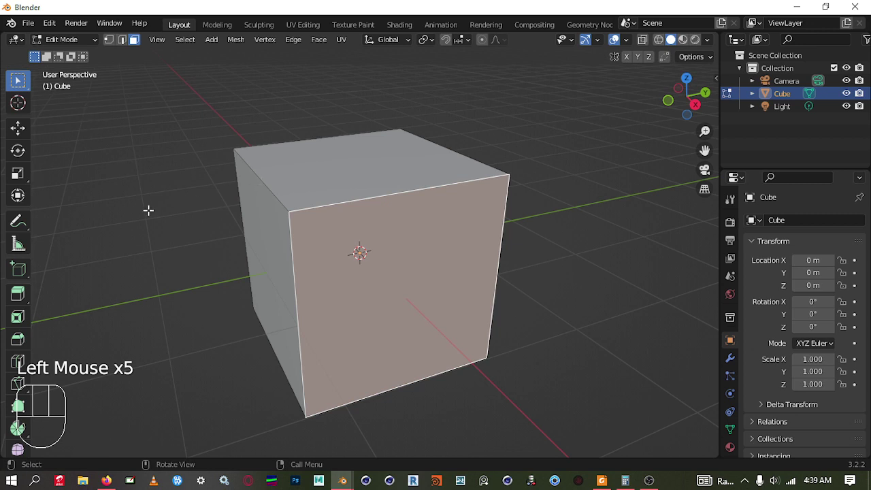
left_click(285, 230)
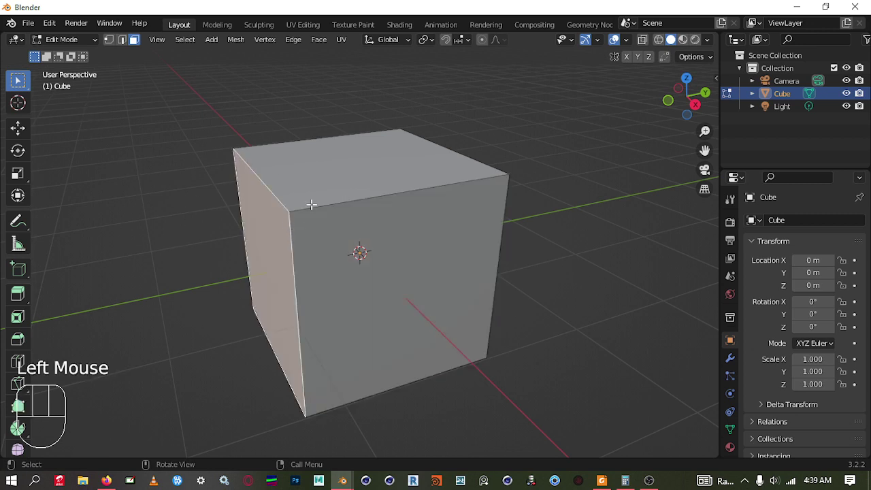
left_click(311, 204)
left_click(318, 228)
left_click(284, 230)
Step: Toggle Edit Mode and cycle vertex, edge and face select, ending in Object Mode
key("Tab")
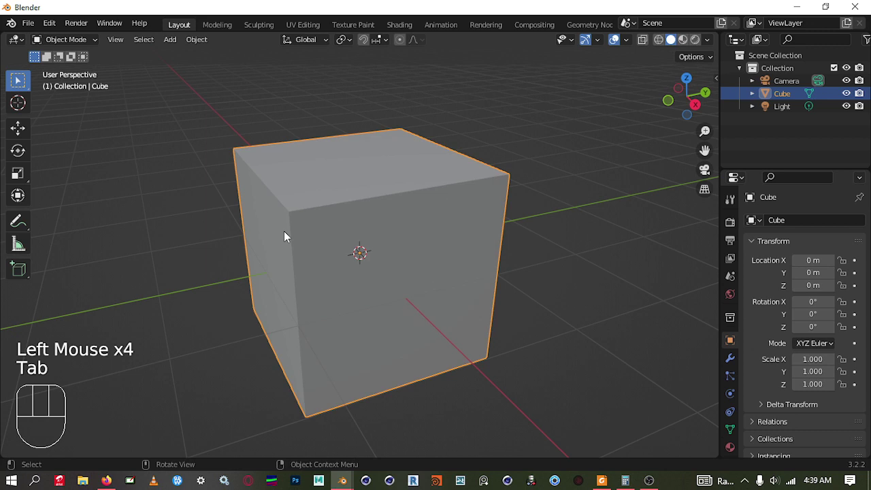
key("Tab")
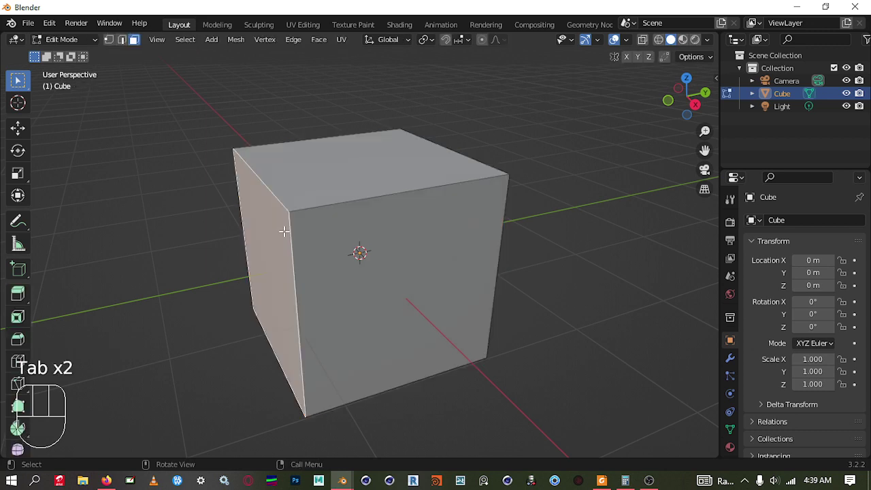
key("1")
key("2")
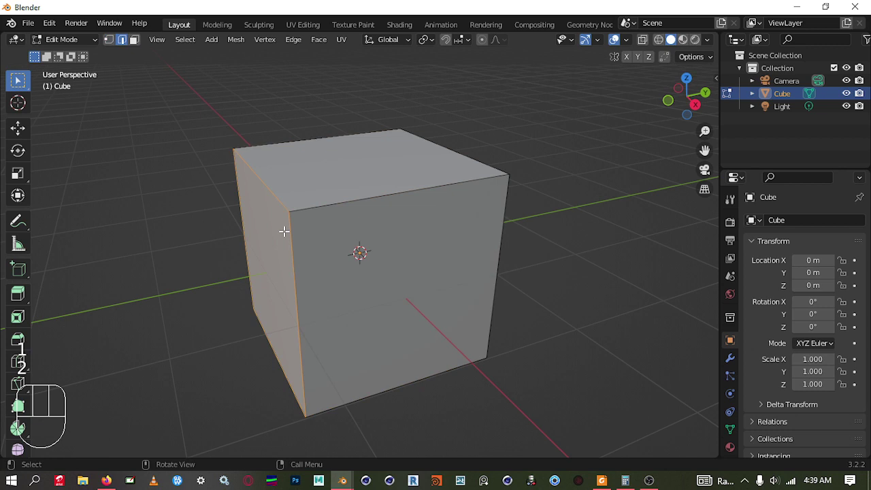
key("3")
key("Tab")
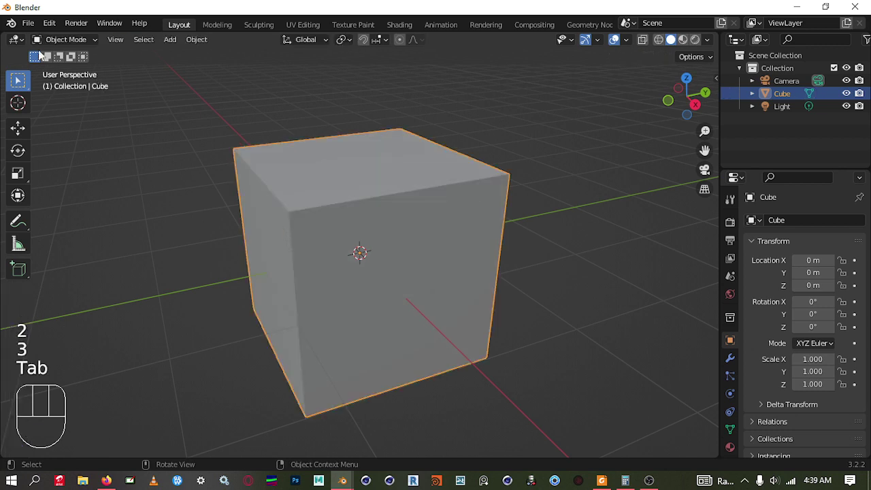
Step: Enable MACHIN3tools again in Preferences and put the window away
left_click(49, 23)
left_click(75, 205)
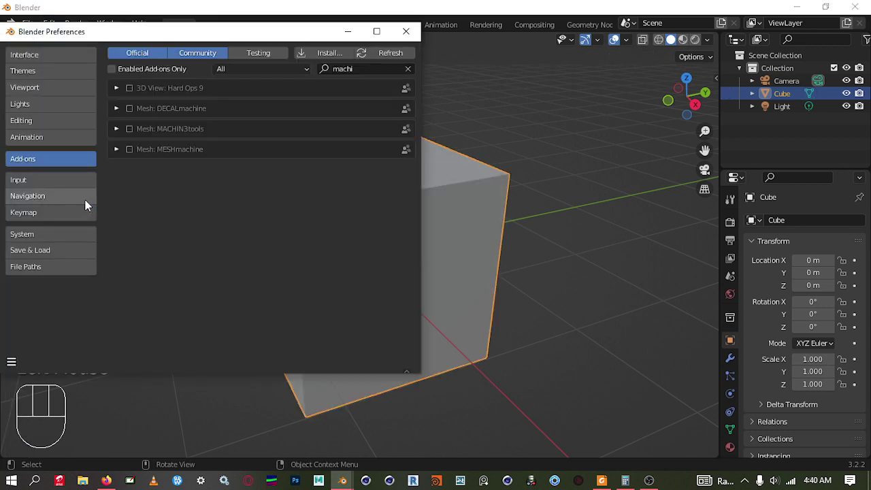
left_click(129, 128)
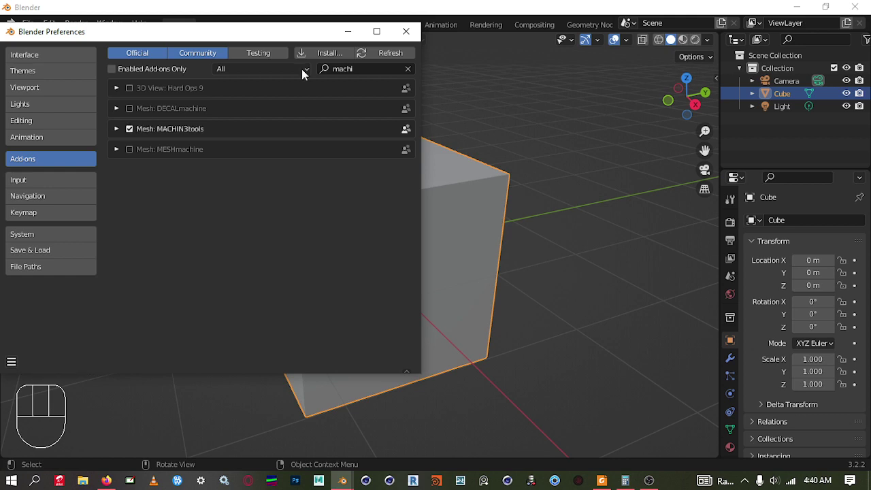
left_click(352, 32)
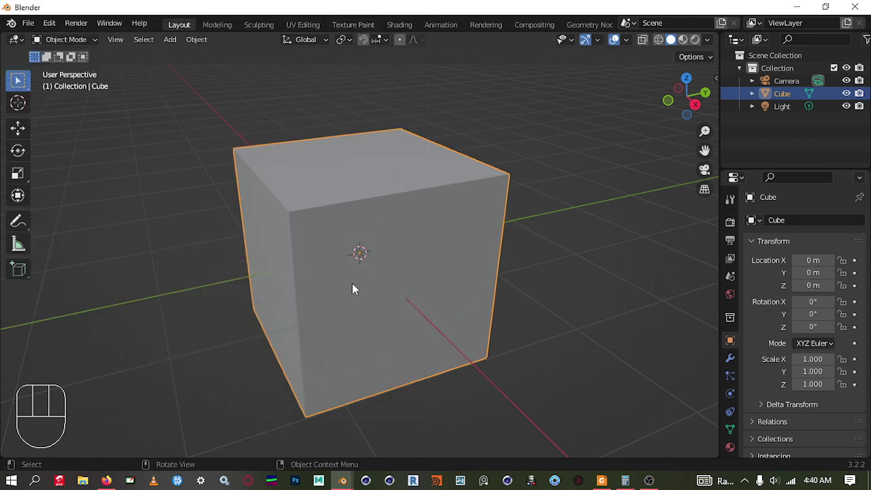
key("Tab")
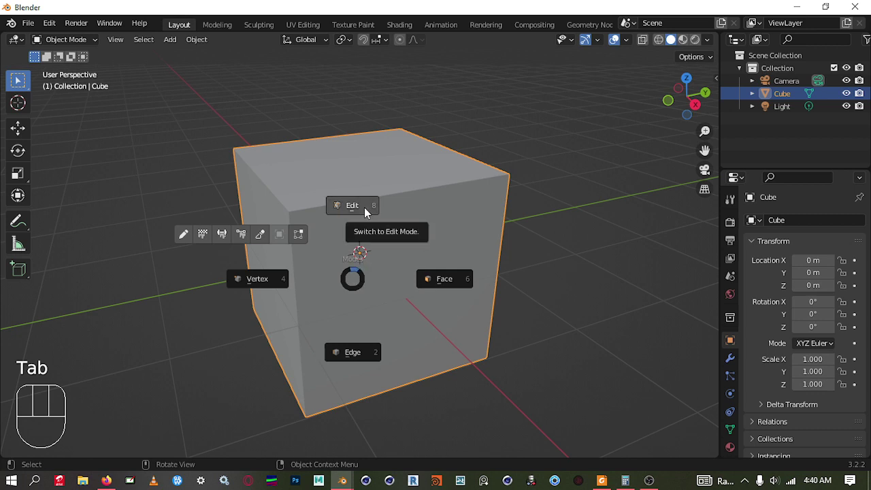
left_click(446, 279)
key("Tab")
left_click(401, 348)
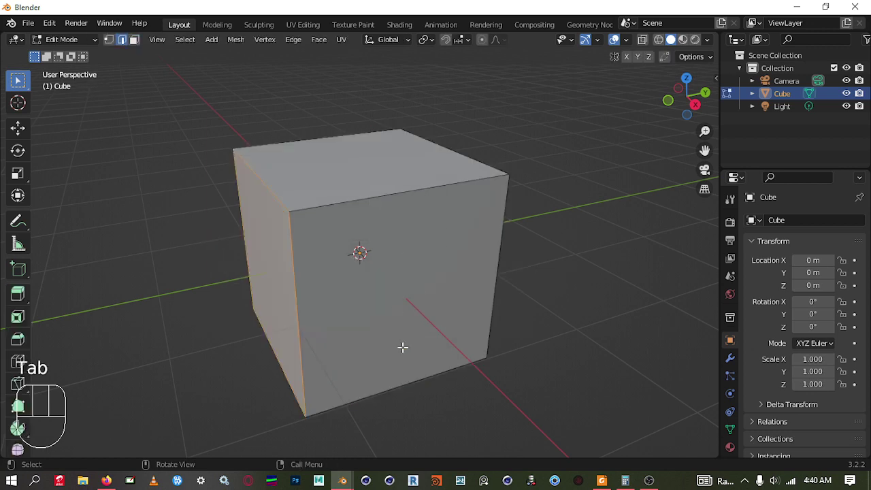
key("Tab")
left_click(266, 302)
key("Tab")
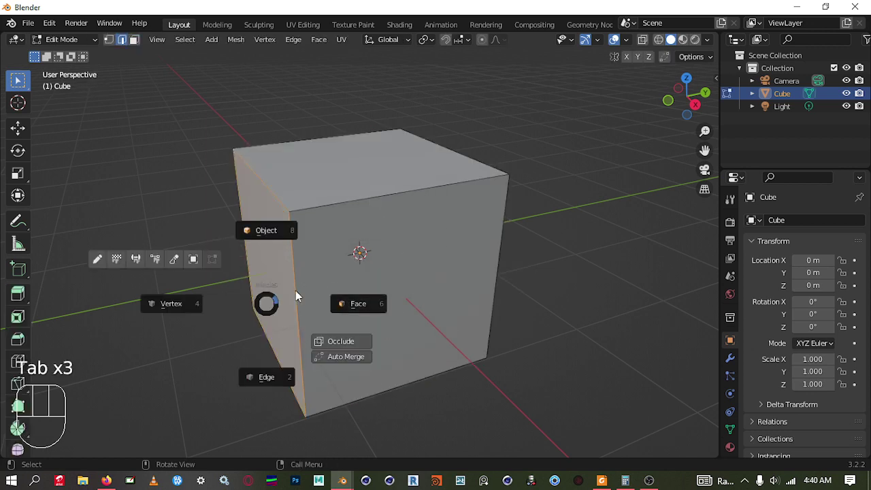
left_click(193, 303)
left_click(417, 245)
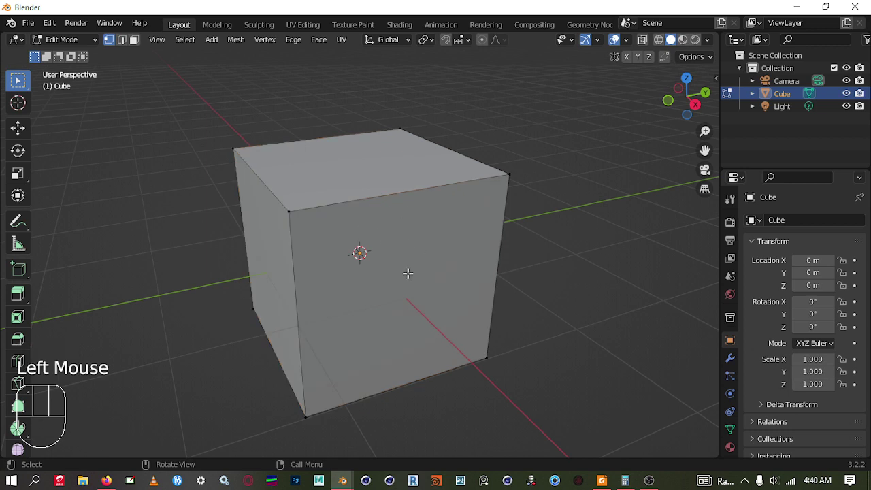
key("Tab")
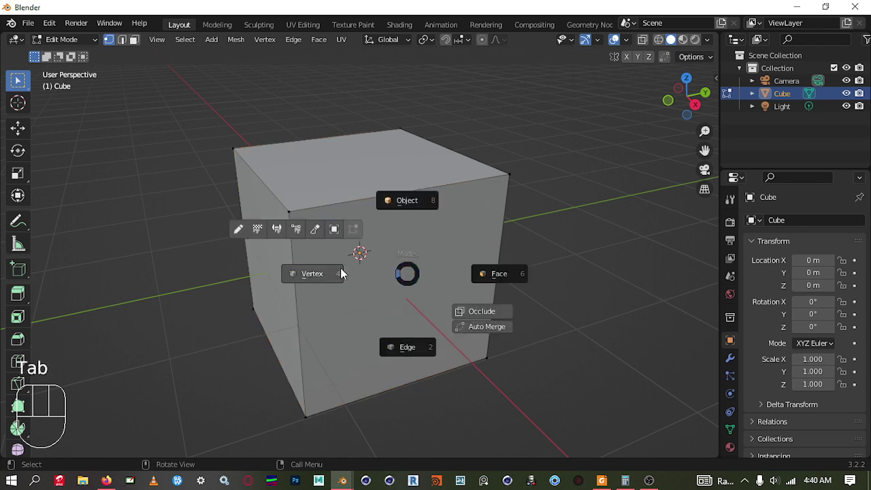
left_click(482, 218)
key("Tab")
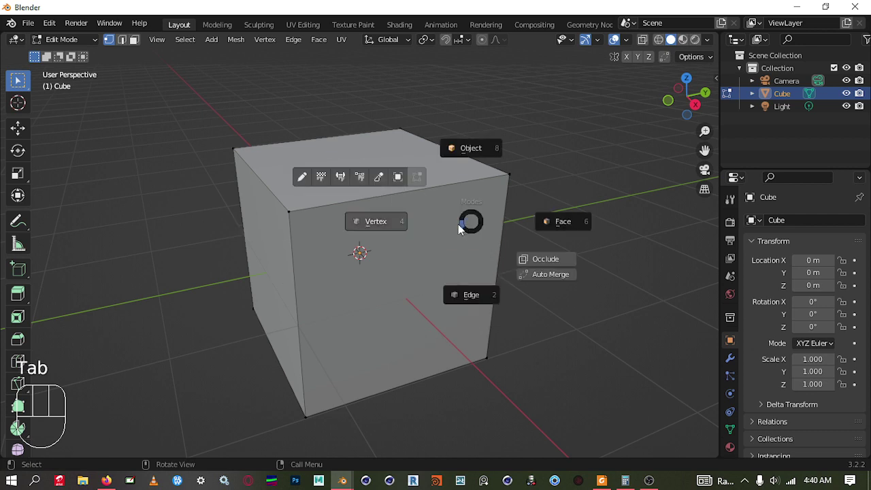
left_click(468, 165)
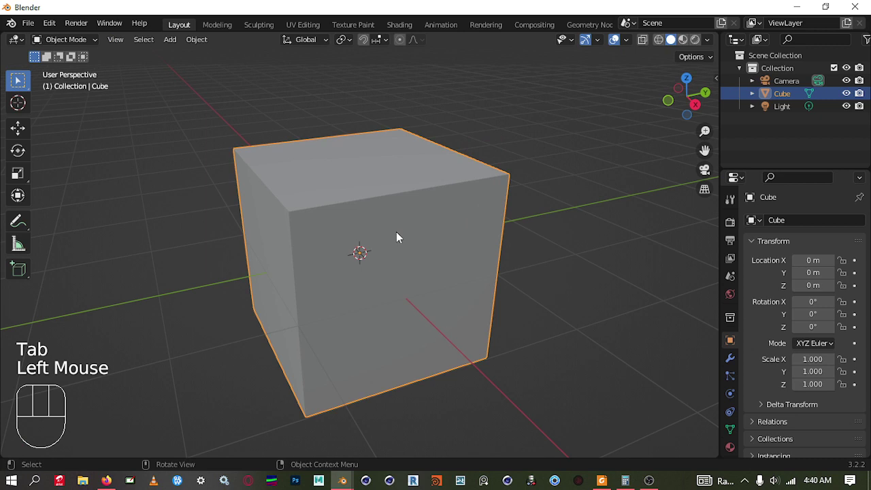
Step: Test the Tab modes pie, switching to face select and trying the top-left corner vertex
key("Tab")
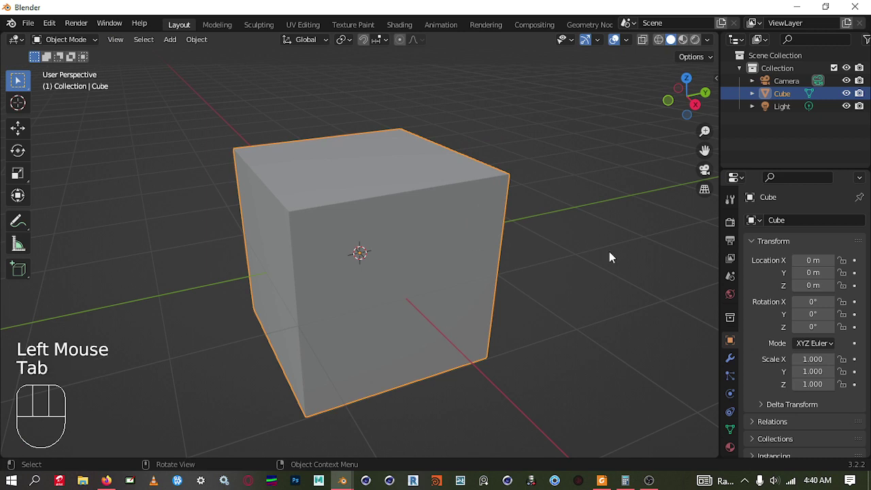
key("Tab")
key("Tab")
key("Tab")
key("Tab")
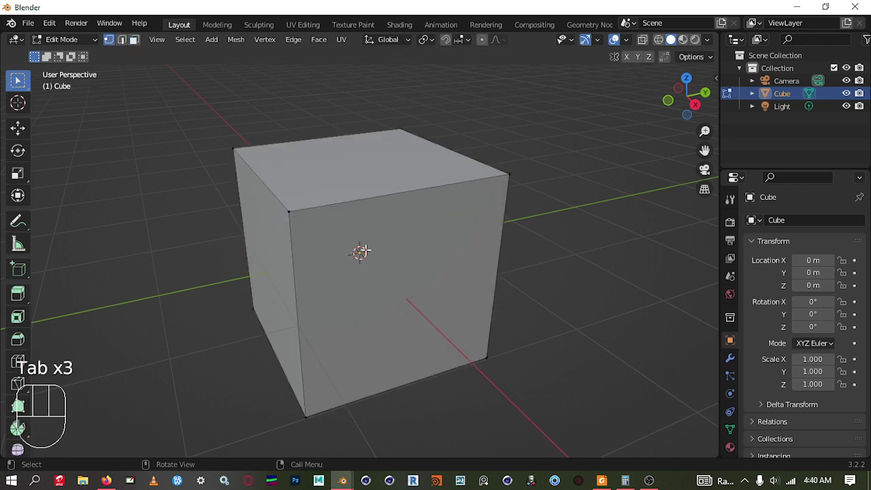
key("Tab")
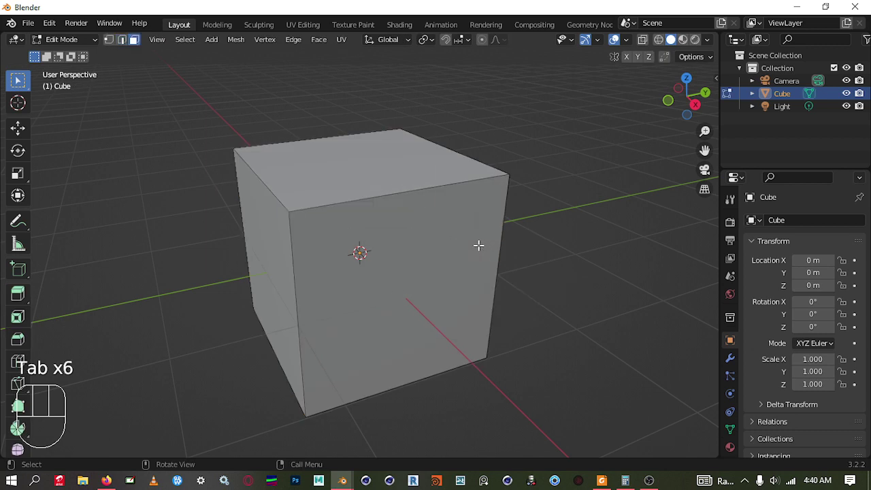
key("Tab")
left_click(469, 243)
key("Tab")
key("Tab")
key("Tab")
key("Tab")
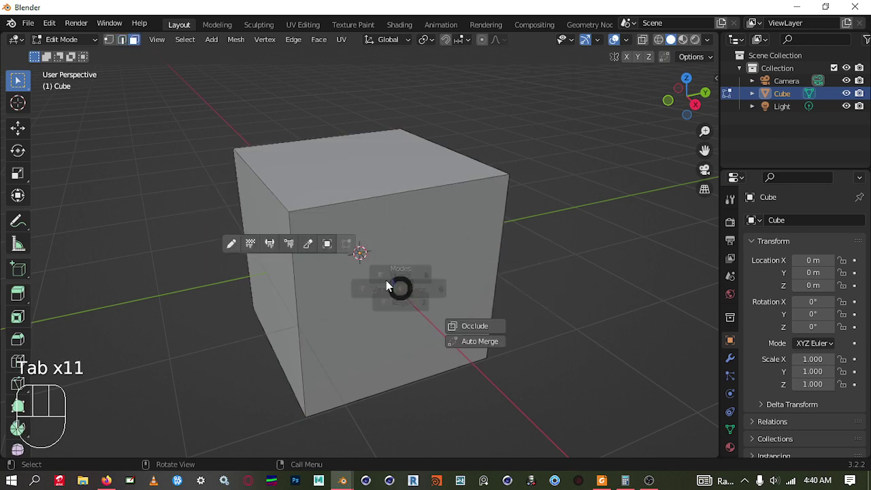
Step: Select the front then top face, return to Object Mode, and deselect the cube
key("Tab")
left_click(321, 224)
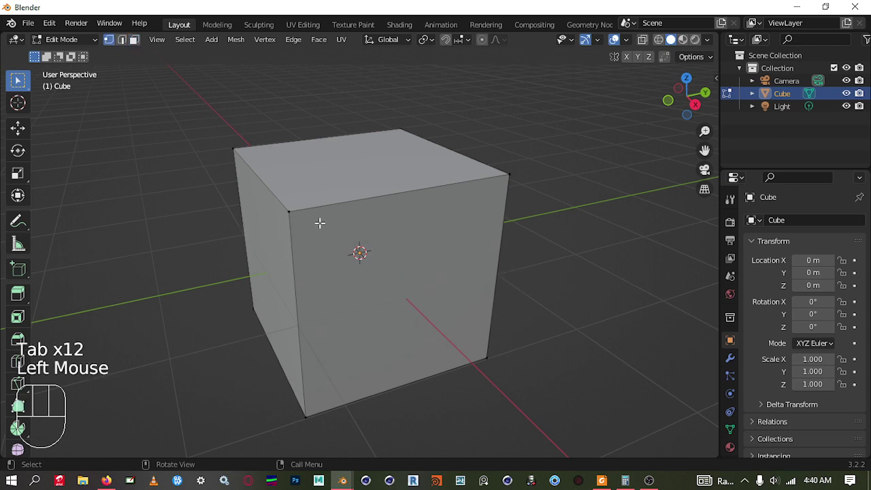
left_click(321, 223)
key("Tab")
left_click(375, 246)
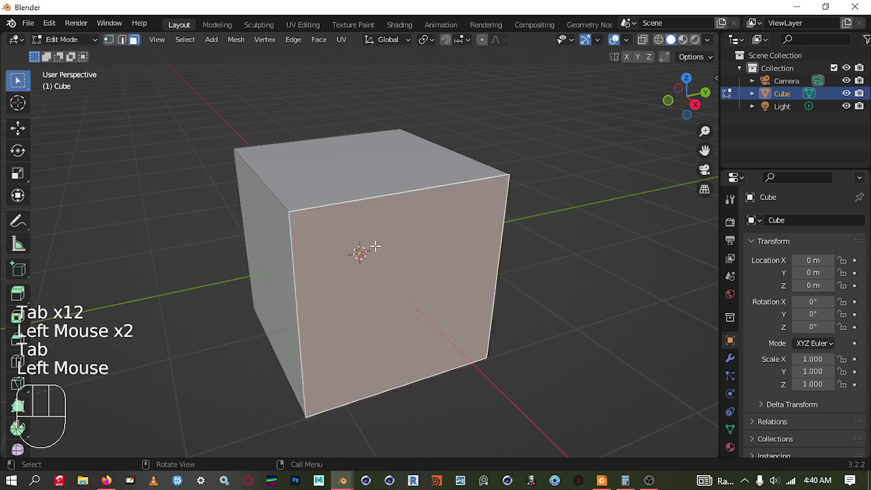
left_click(364, 189)
key("Tab")
left_click(430, 136)
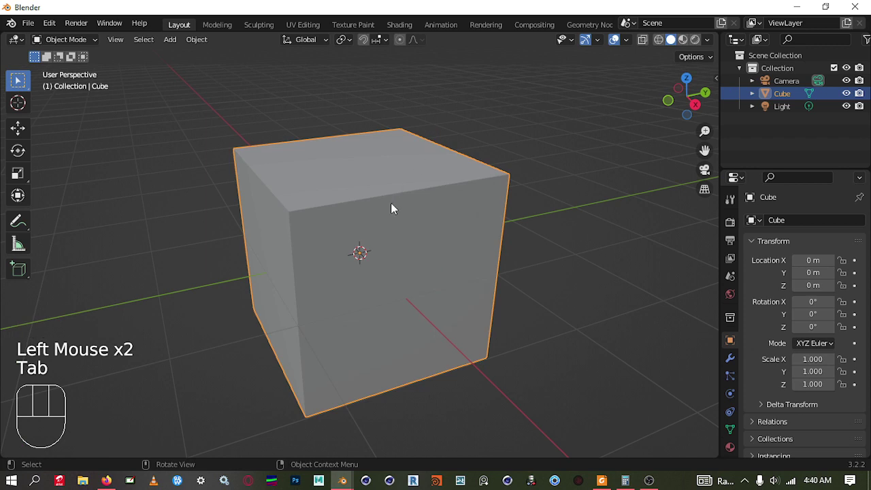
left_click(209, 224)
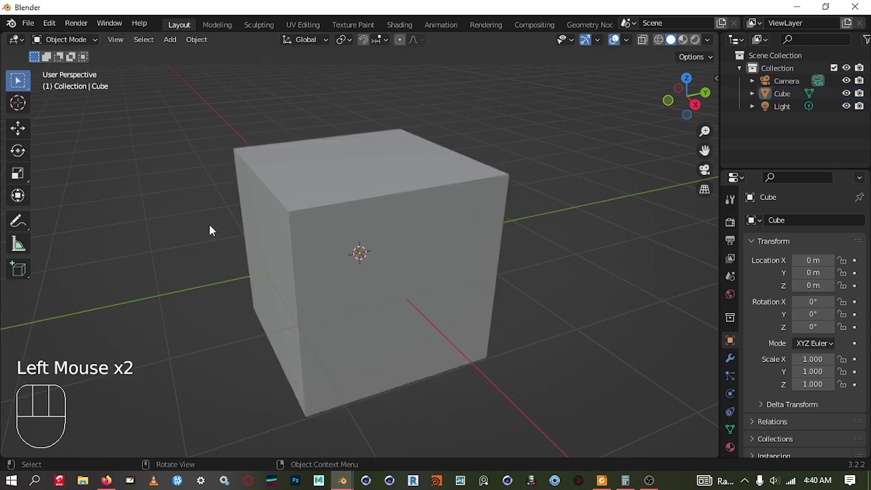
scroll(209, 224, "up", 1)
scroll(209, 224, "down", 1)
scroll(209, 224, "down", 1)
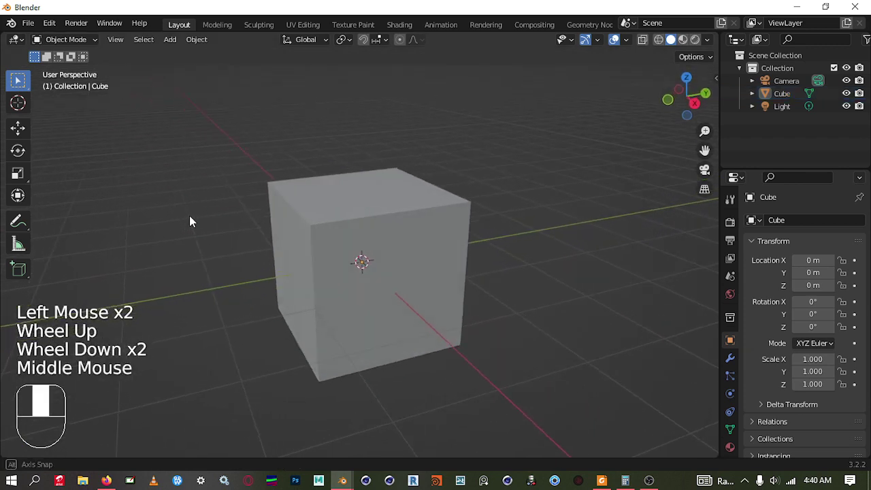